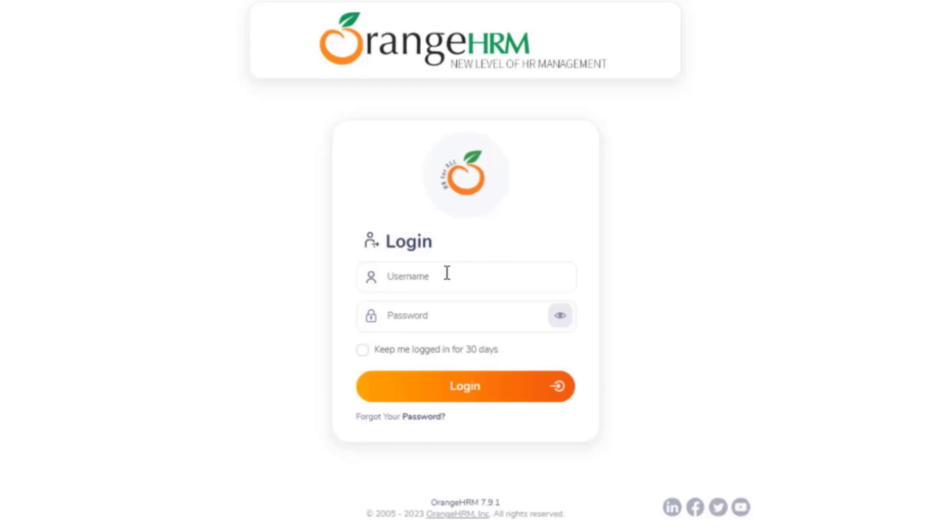
# Log in with the administrator username and password, then open the Leave List page.
pyautogui.click(426, 276)
pyautogui.write('Jacqueline')
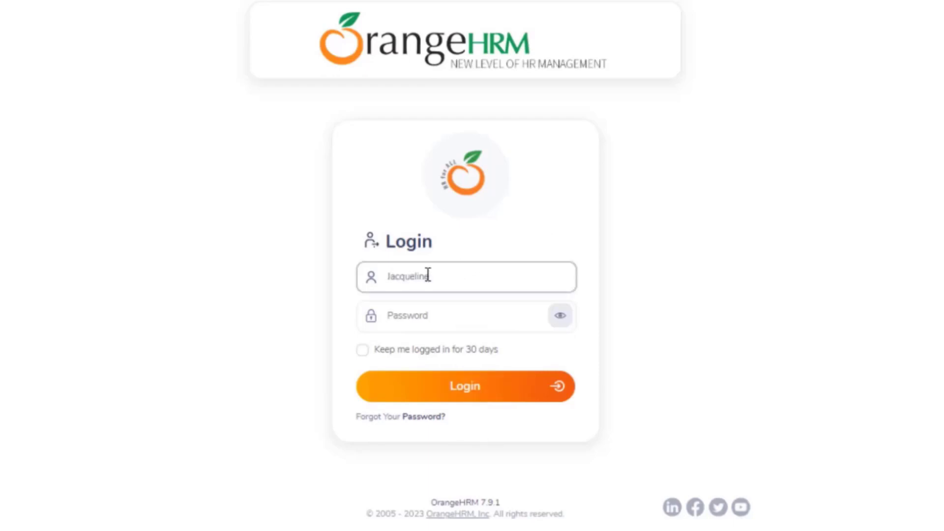
pyautogui.click(420, 322)
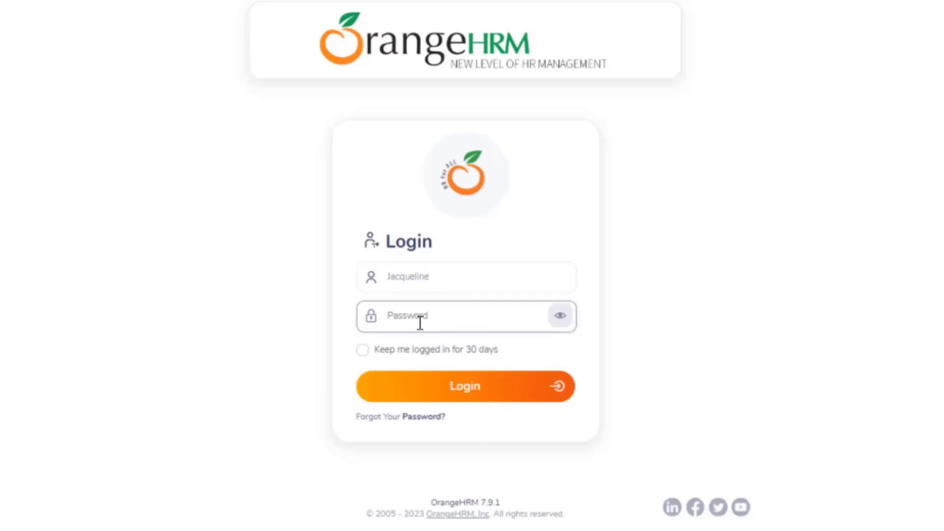
pyautogui.write('admin123')
pyautogui.click(466, 395)
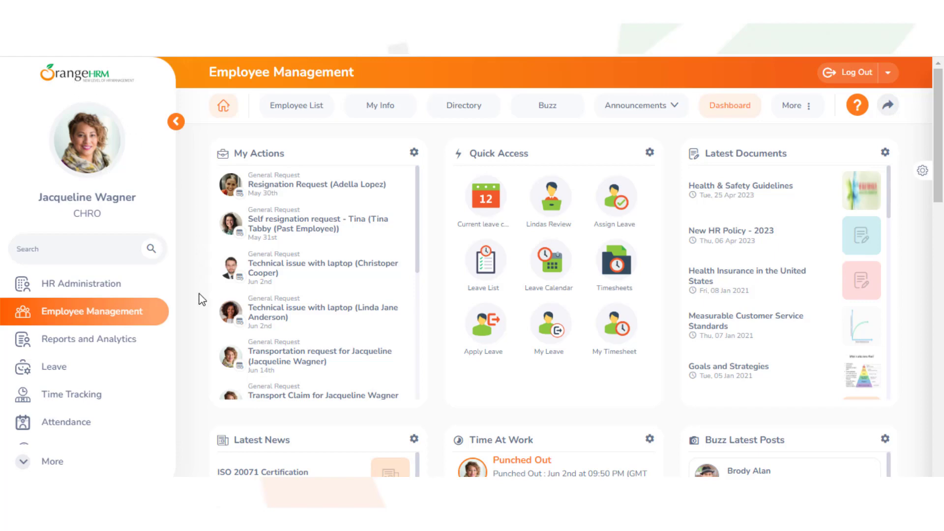
pyautogui.click(72, 371)
# Open the Bradford Factor Threshold page under Leave configuration.
pyautogui.click(797, 106)
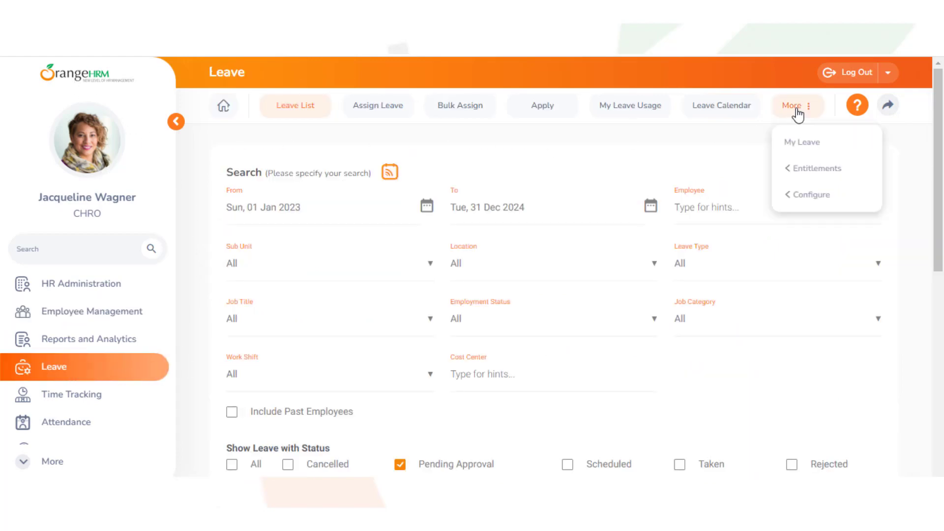
pyautogui.click(810, 197)
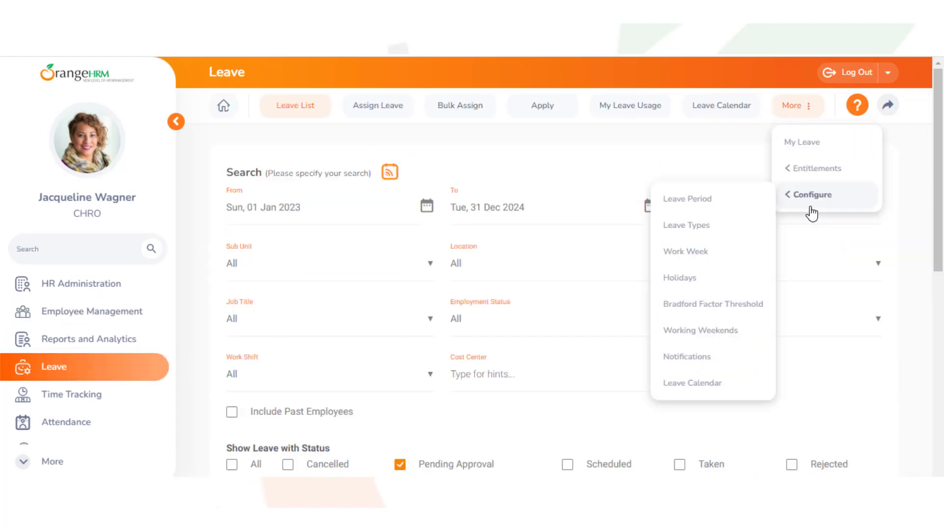
pyautogui.click(743, 305)
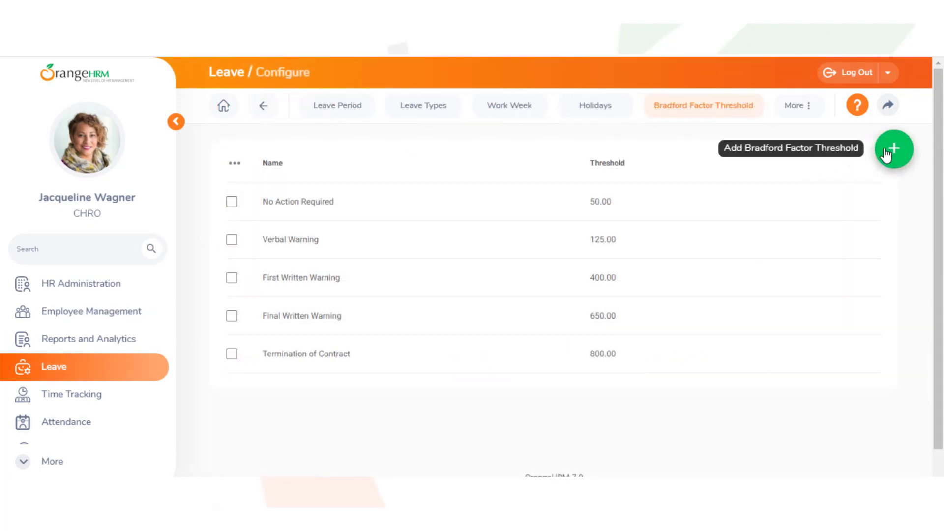
# Add a threshold of 500 named 'severe' and save it.
pyautogui.click(886, 156)
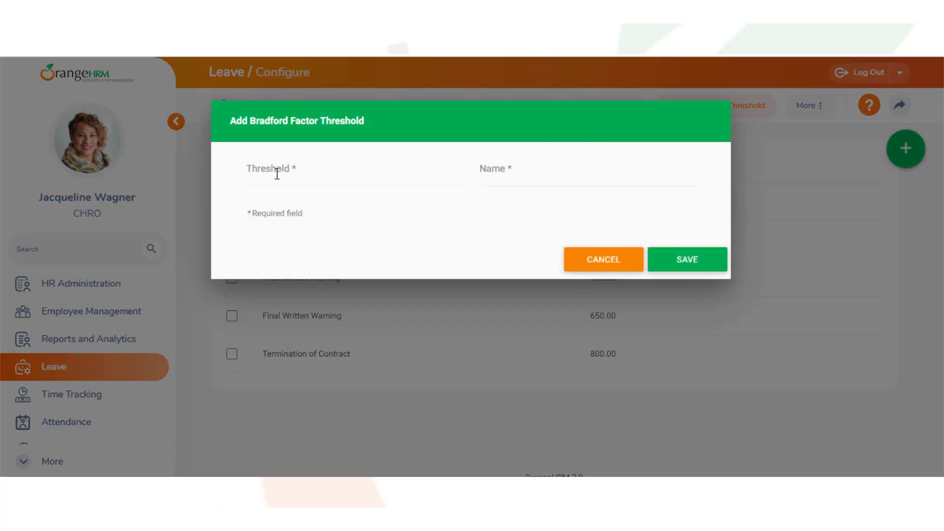
pyautogui.click(254, 170)
pyautogui.write('500')
pyautogui.click(486, 167)
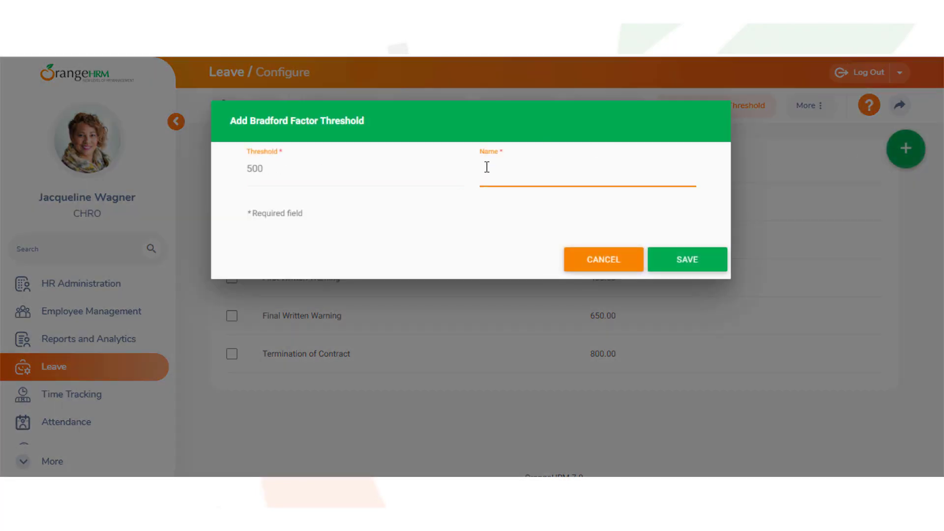
pyautogui.write('severe')
pyautogui.click(672, 265)
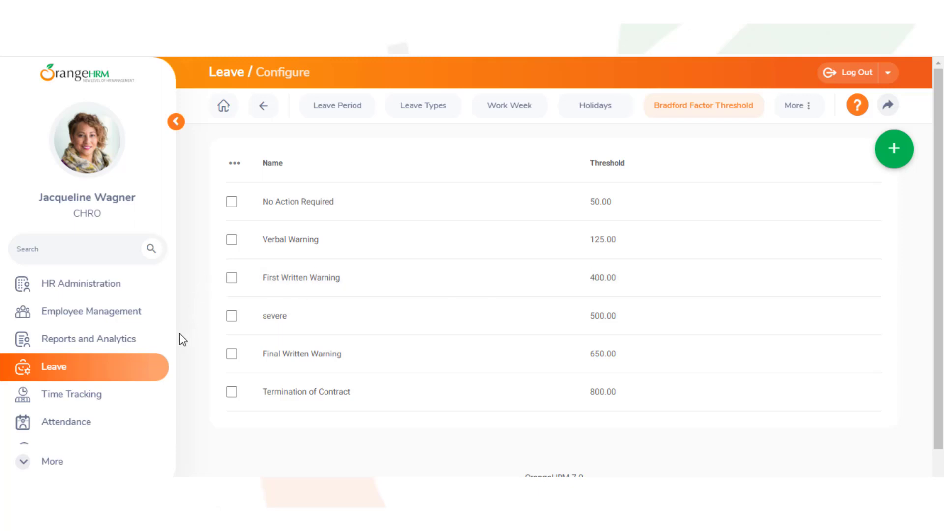
# Find the Leave Bradford Factor Report by searching 'bra' and open it.
pyautogui.click(116, 349)
pyautogui.click(717, 159)
pyautogui.write('b')
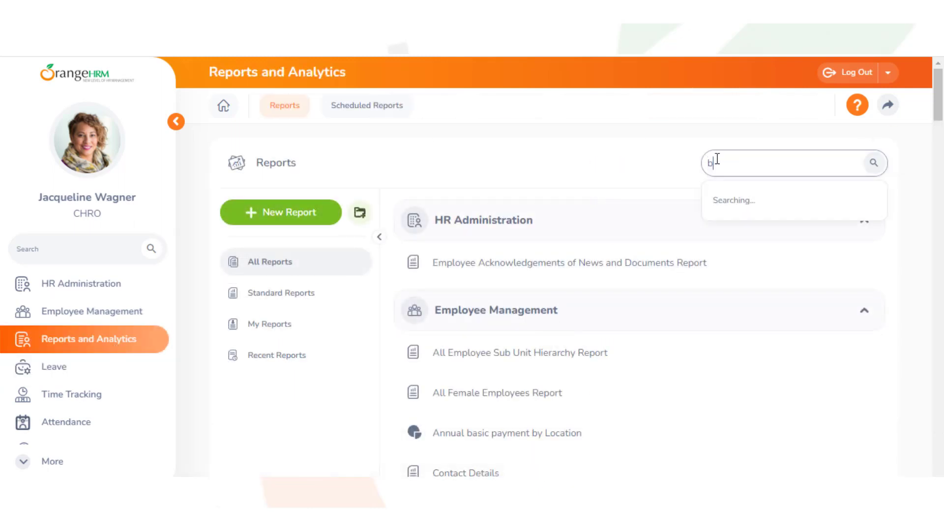
pyautogui.write('ra')
pyautogui.click(739, 199)
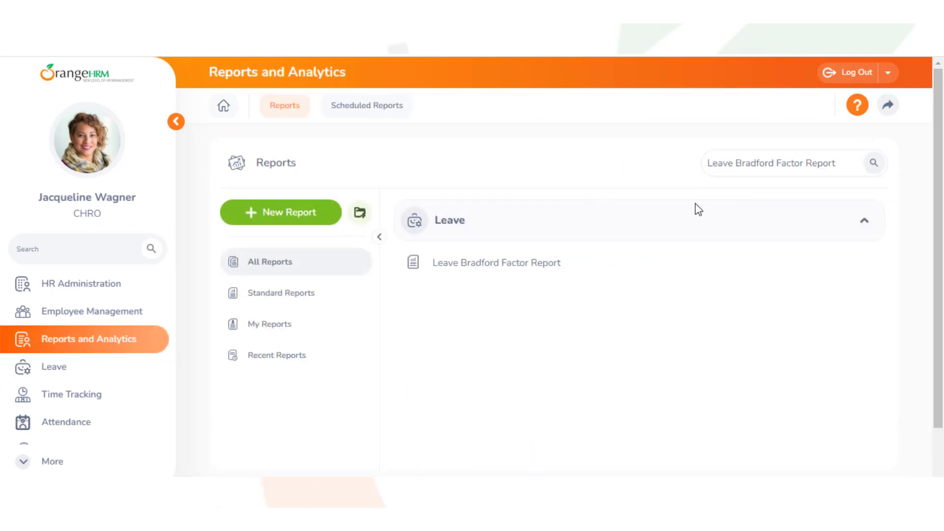
pyautogui.click(531, 263)
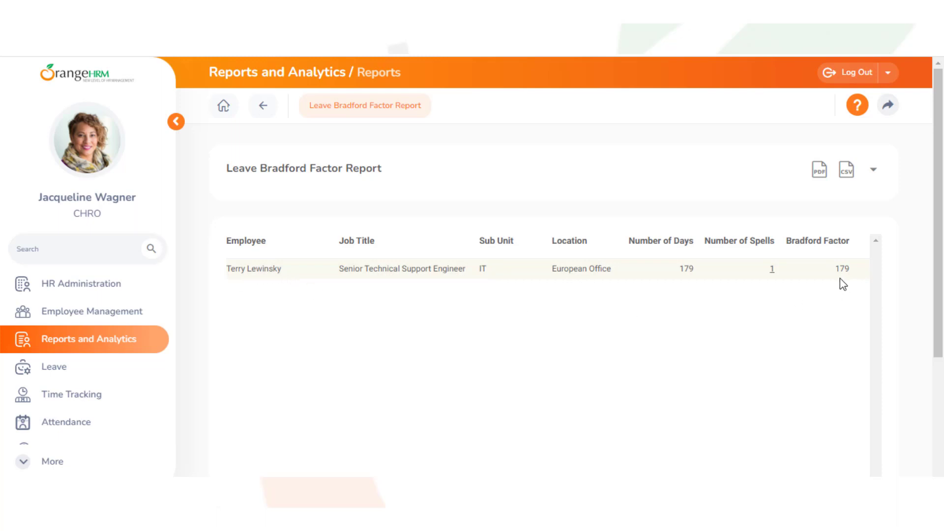
# Inspect the employee's leave spells without changing anything, then return to the Leave module.
pyautogui.click(771, 273)
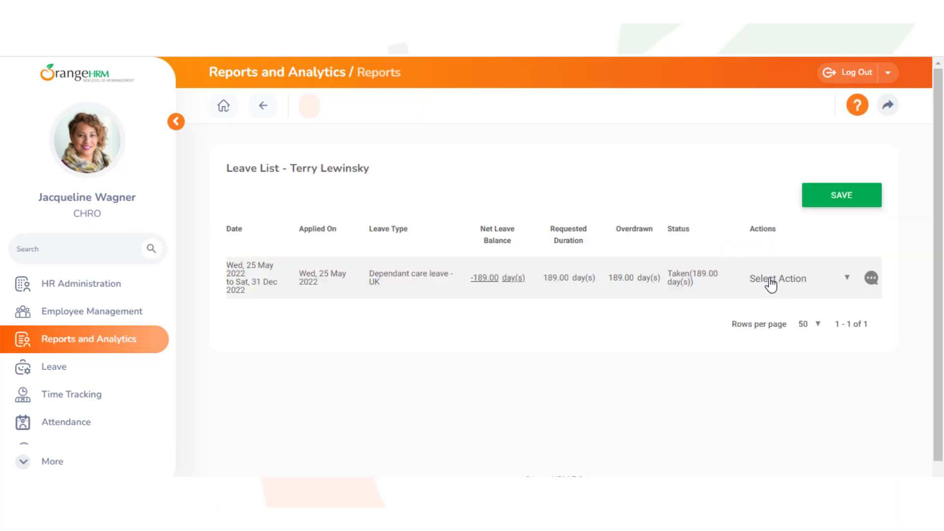
pyautogui.click(845, 279)
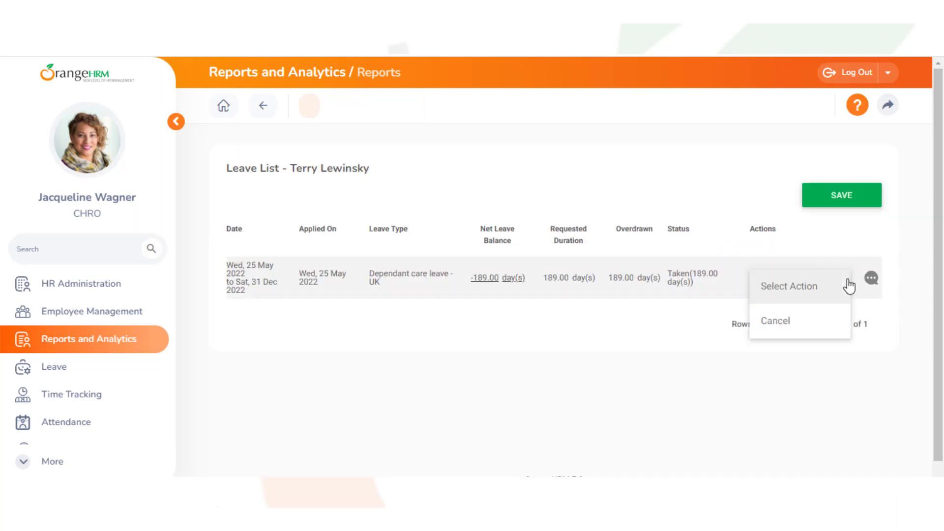
pyautogui.click(858, 284)
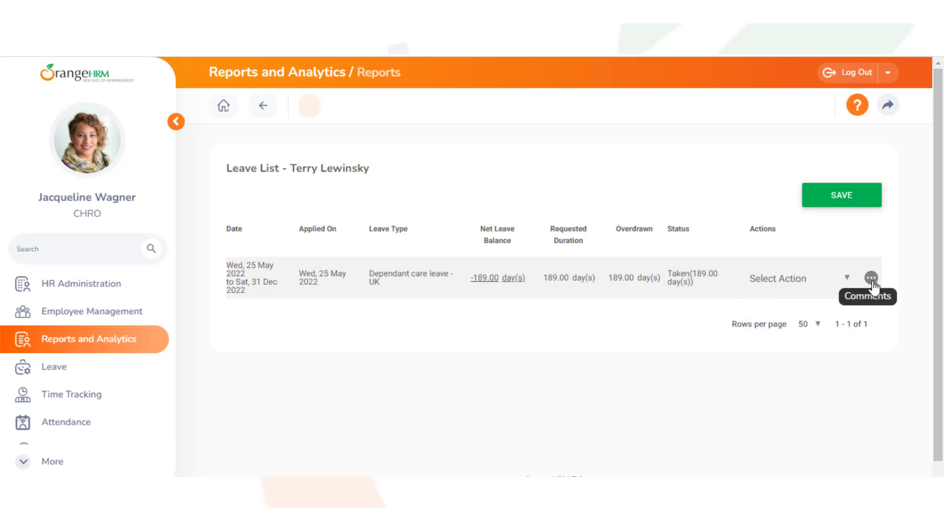
pyautogui.click(127, 370)
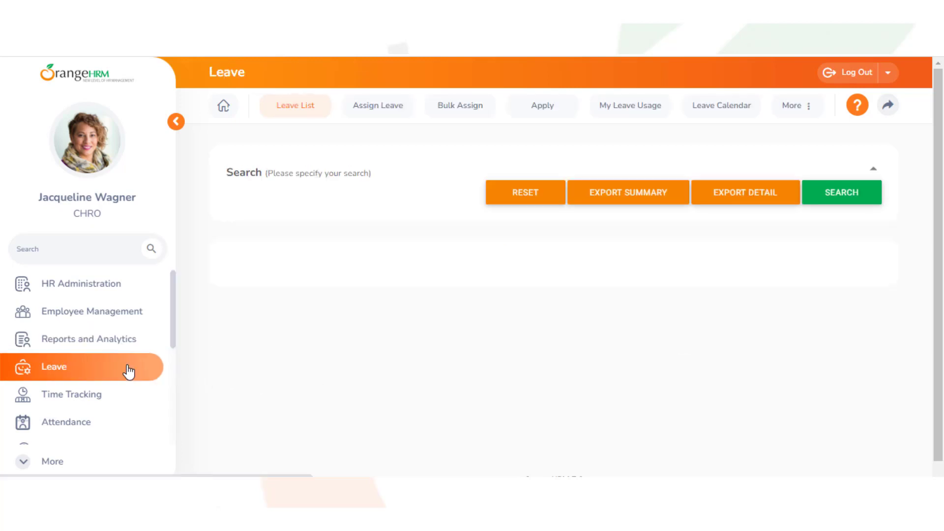
# Open the Assign Leave form and select the employee by name.
pyautogui.click(398, 115)
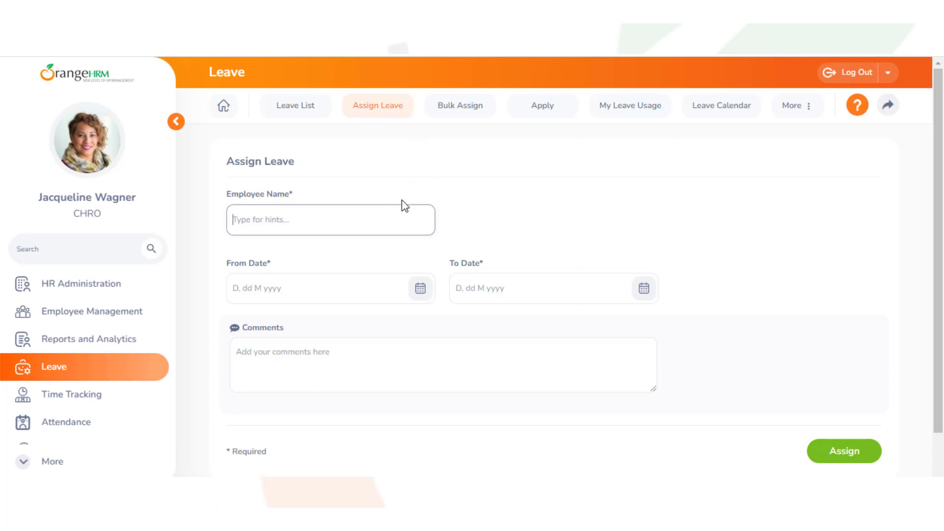
pyautogui.click(267, 224)
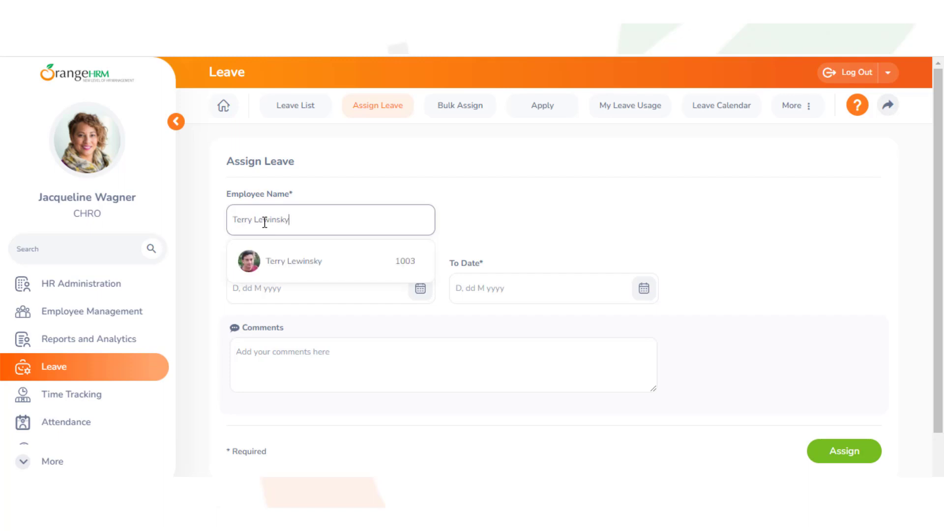
pyautogui.click(277, 264)
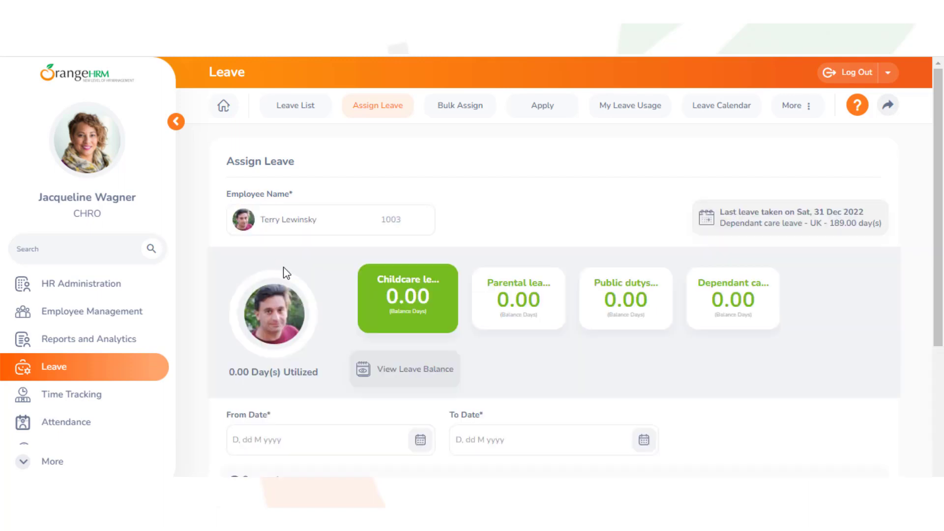
# Assign the employee leave on 16 Jan 2023.
pyautogui.click(421, 443)
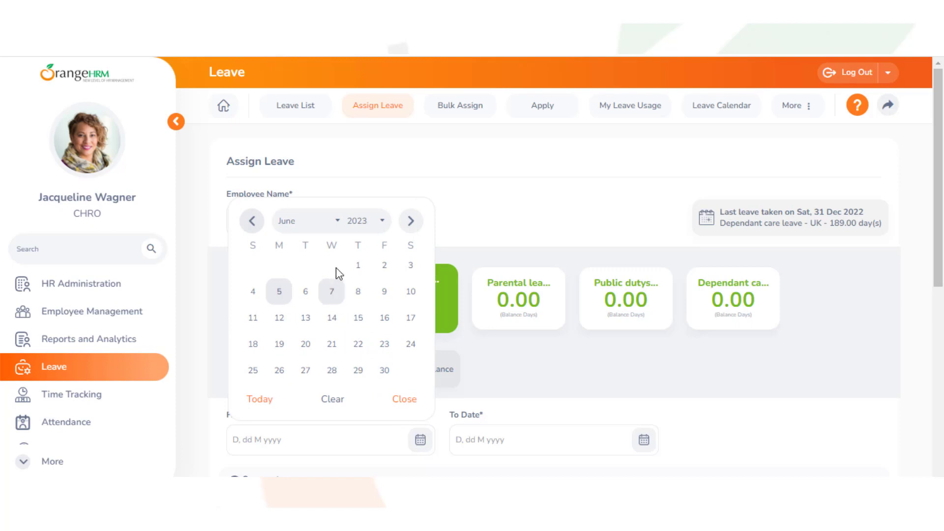
pyautogui.click(335, 221)
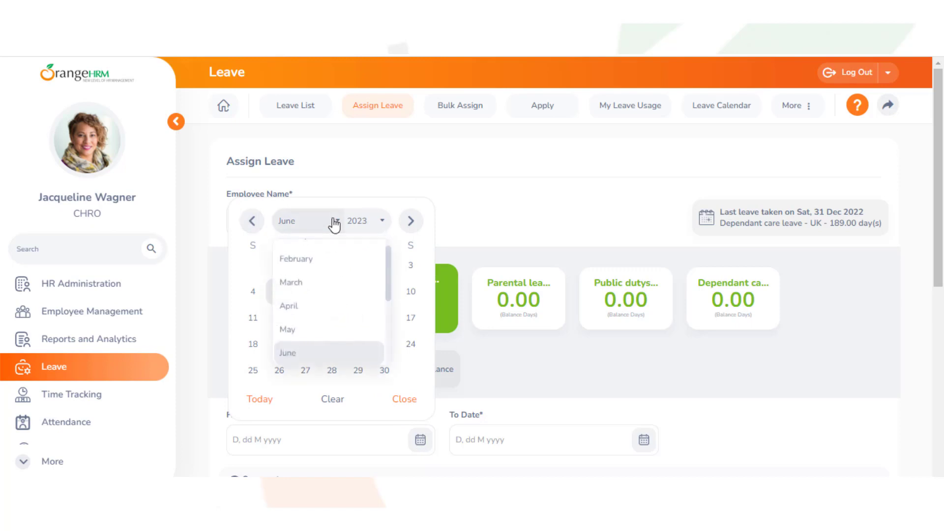
pyautogui.scroll(1, 329, 252)
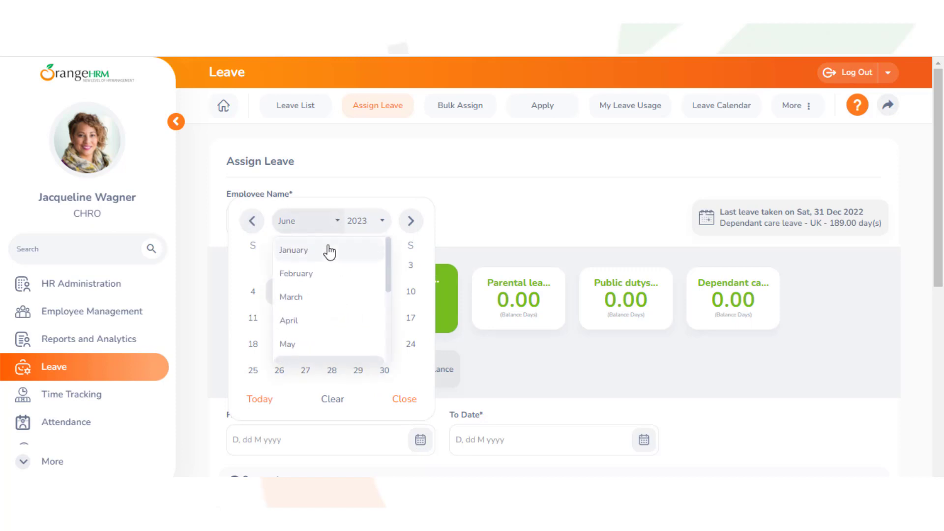
pyautogui.click(330, 252)
pyautogui.click(286, 320)
pyautogui.moveTo(938, 244); pyautogui.dragTo(942, 469)
pyautogui.click(845, 406)
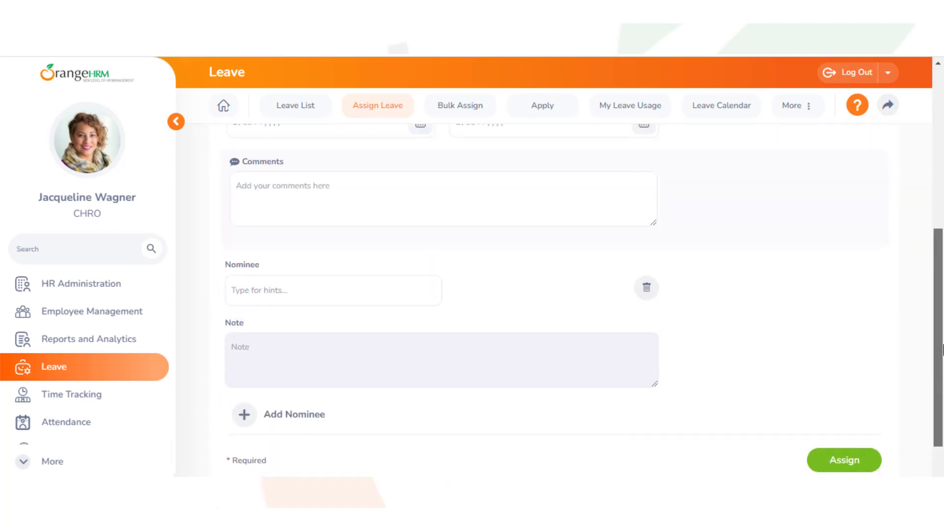
# Assign another one-day leave on 13 Feb 2023.
pyautogui.click(422, 328)
pyautogui.click(335, 110)
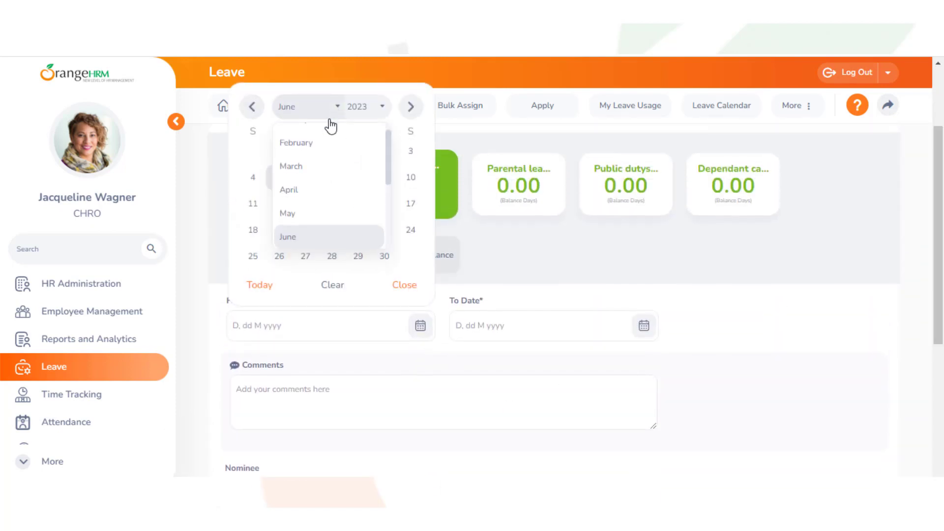
pyautogui.click(329, 130)
pyautogui.click(279, 203)
pyautogui.scroll(-5, 913, 290)
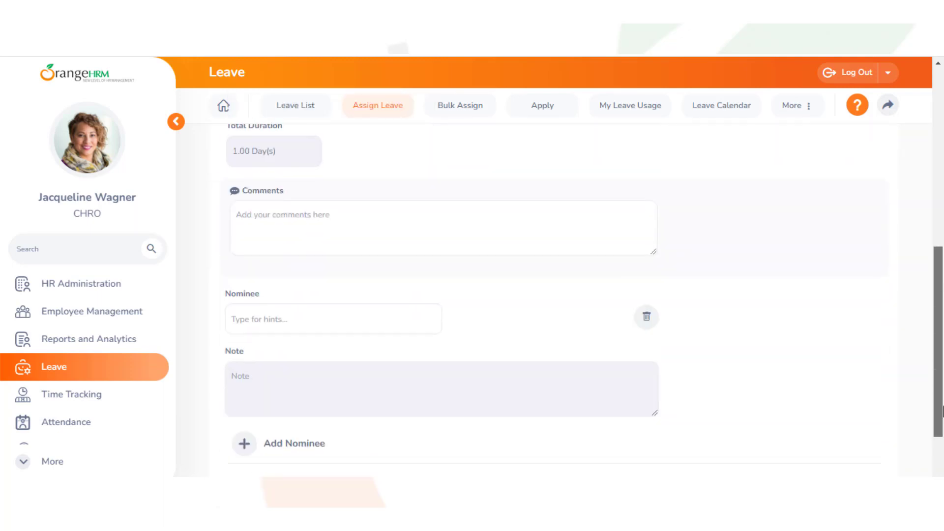
pyautogui.click(842, 408)
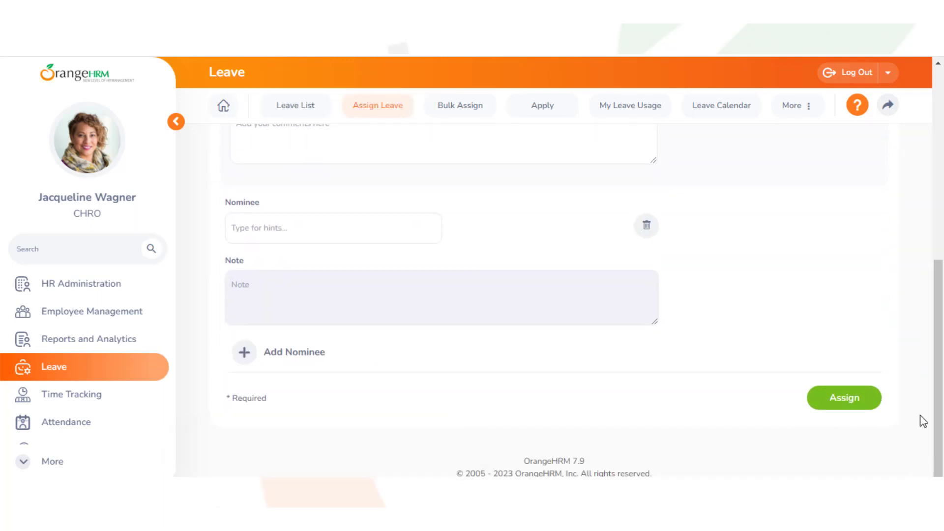
# Assign another one-day leave on 28 Feb 2023.
pyautogui.moveTo(941, 391); pyautogui.dragTo(940, 261)
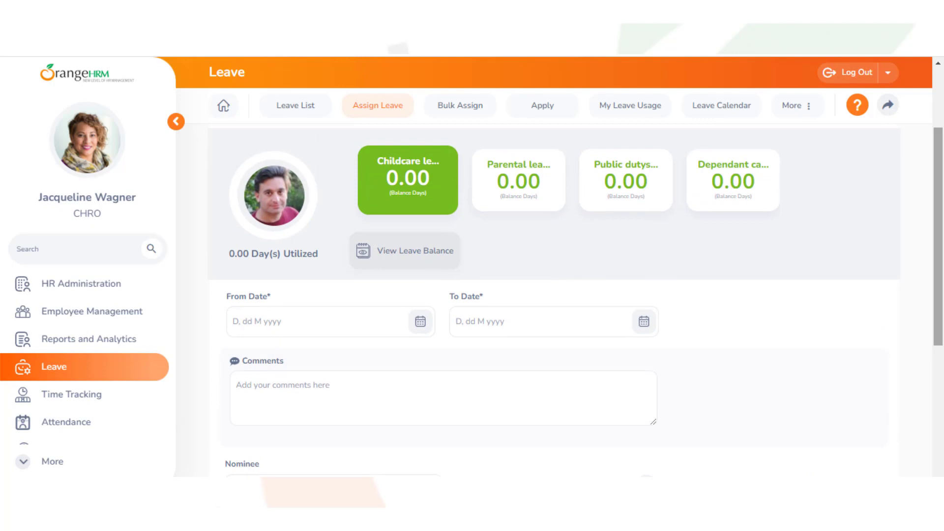
pyautogui.click(421, 319)
pyautogui.click(305, 102)
pyautogui.click(330, 132)
pyautogui.click(305, 251)
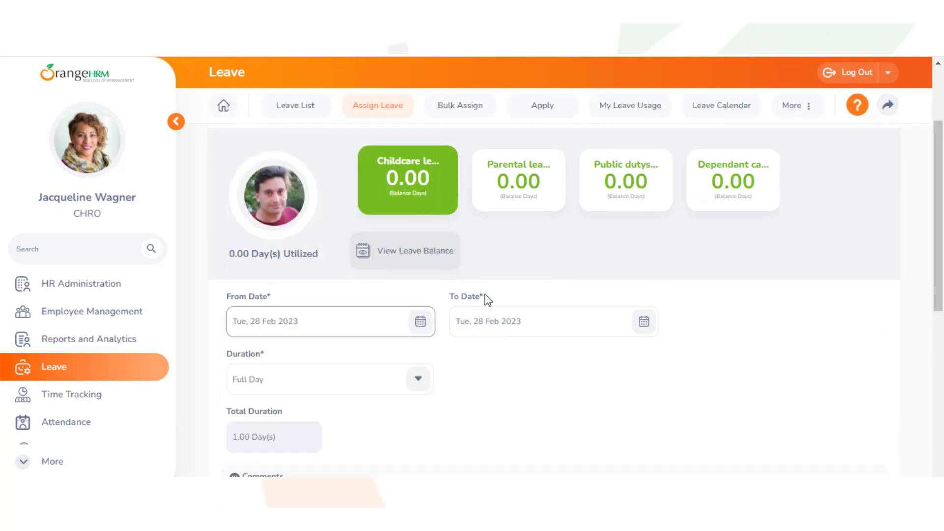
pyautogui.moveTo(939, 310); pyautogui.dragTo(939, 462)
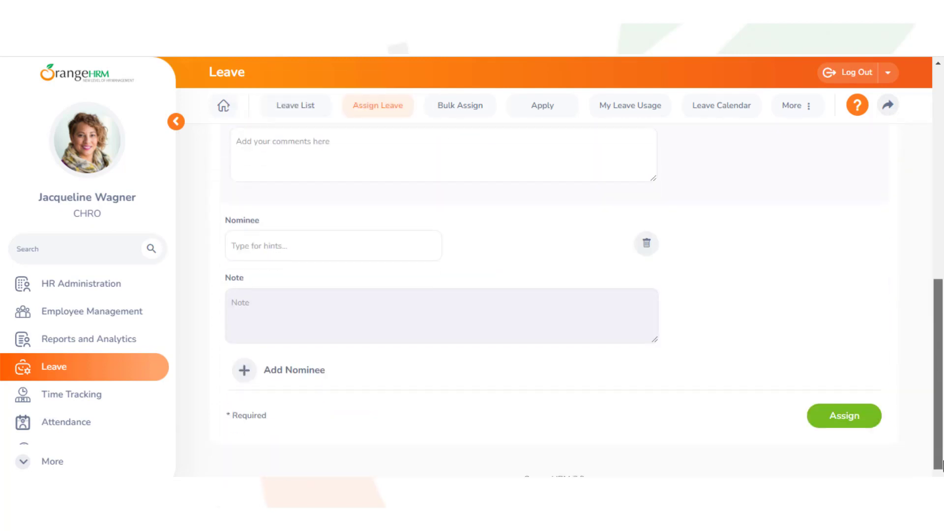
pyautogui.click(844, 408)
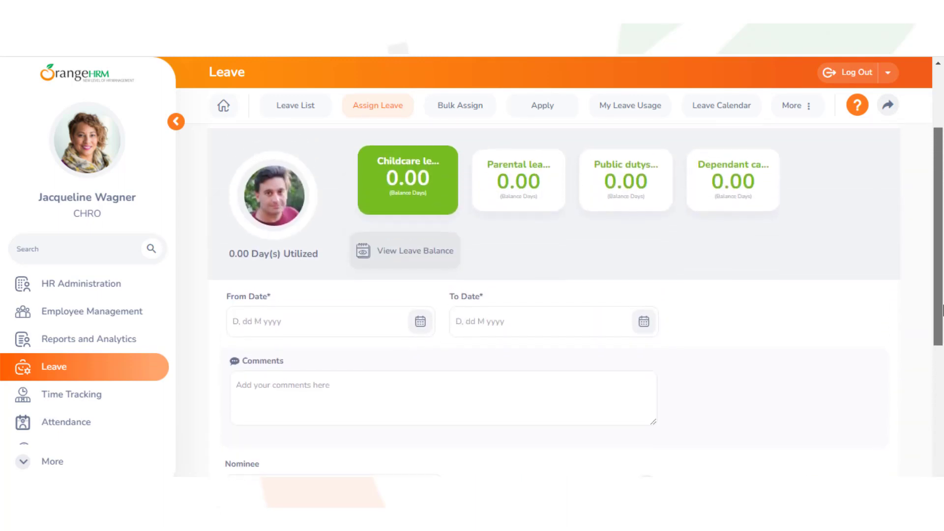
# Set the leave date to 13 Mar 2023, ready to assign.
pyautogui.click(420, 329)
pyautogui.click(339, 112)
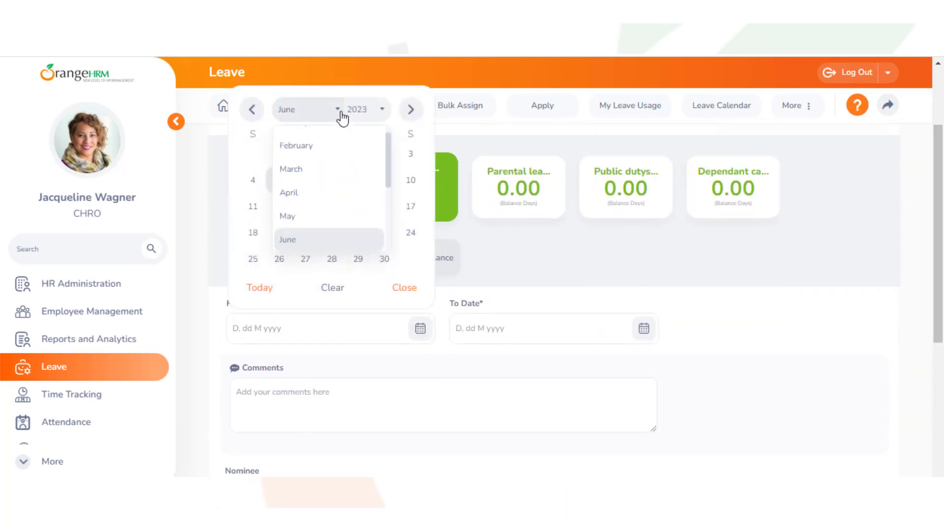
pyautogui.click(332, 173)
pyautogui.click(280, 209)
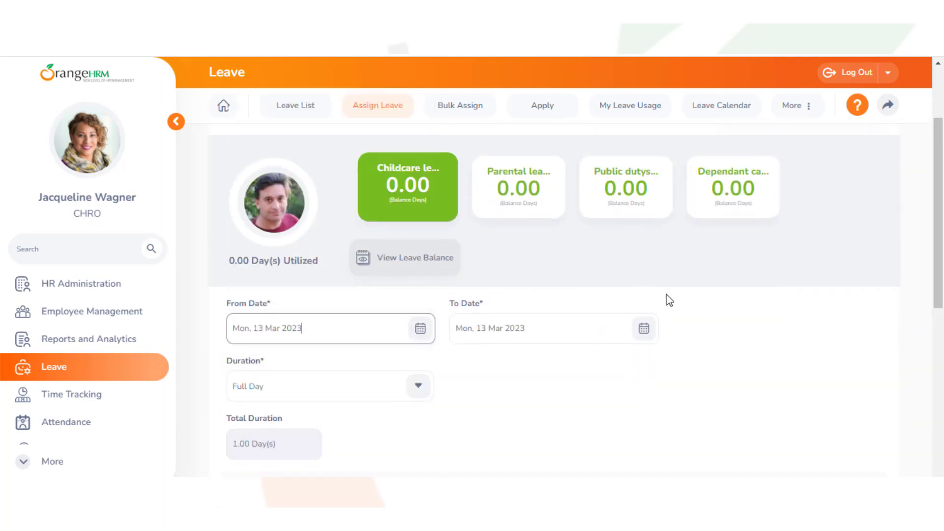
pyautogui.scroll(-8, 941, 310)
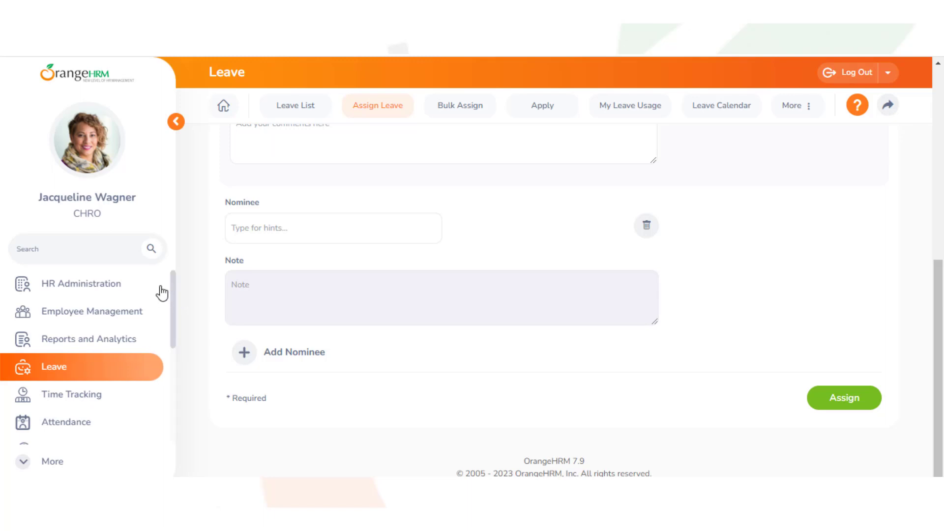
# Turn on the Bradford Factor Threshold notification in Email Notifications' Scheduled list.
pyautogui.click(111, 289)
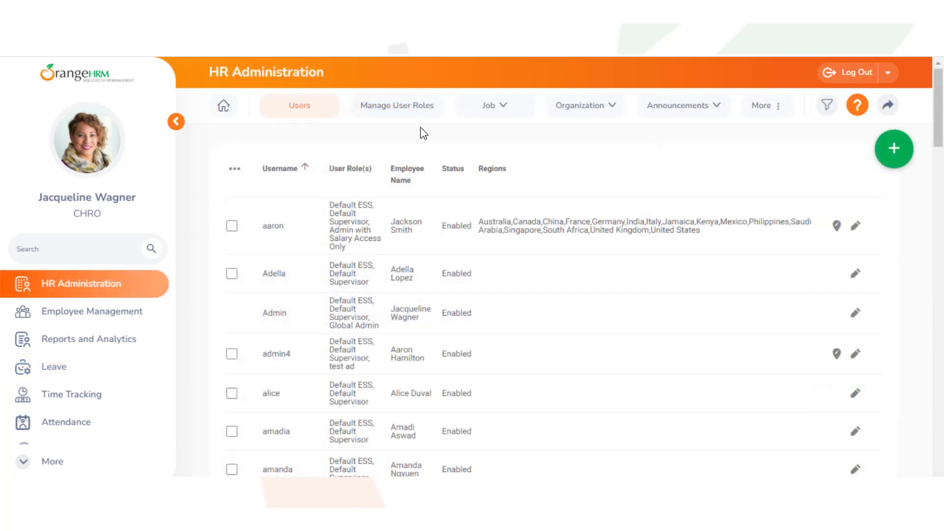
pyautogui.click(769, 105)
pyautogui.moveTo(773, 142)
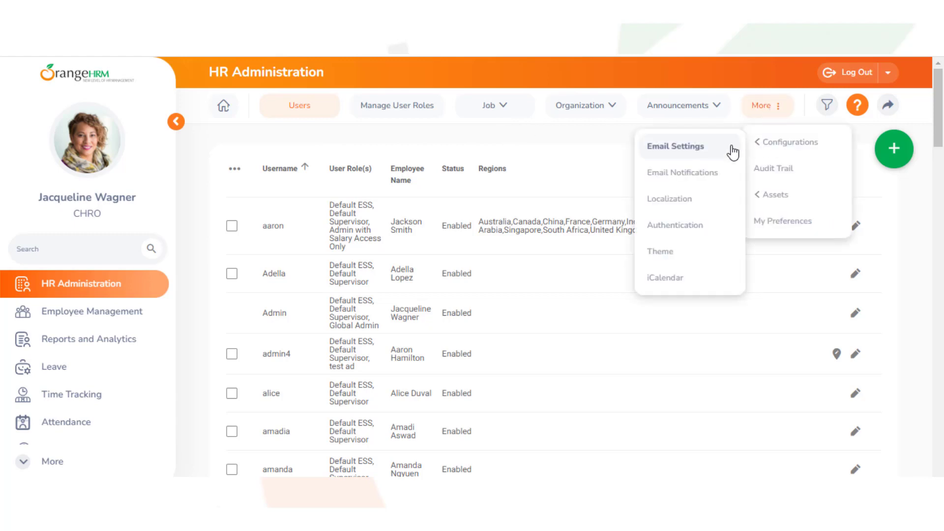
pyautogui.click(721, 172)
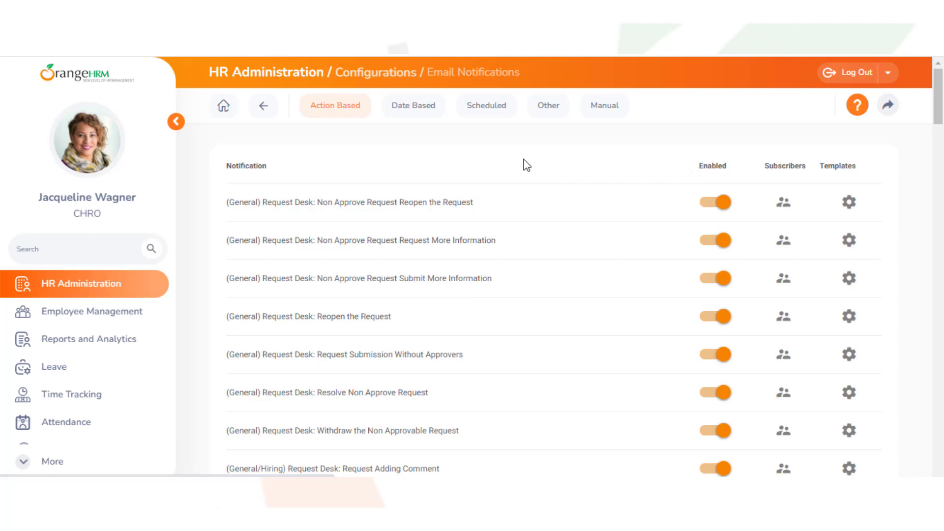
pyautogui.click(488, 111)
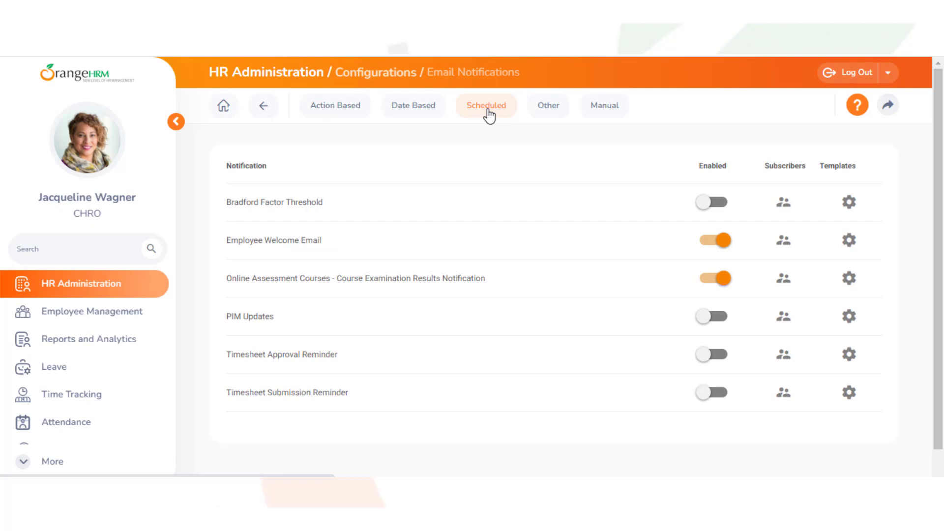
pyautogui.click(703, 203)
# Create a new subscriber with the Global Admin role and Email Addresses enabled.
pyautogui.click(783, 204)
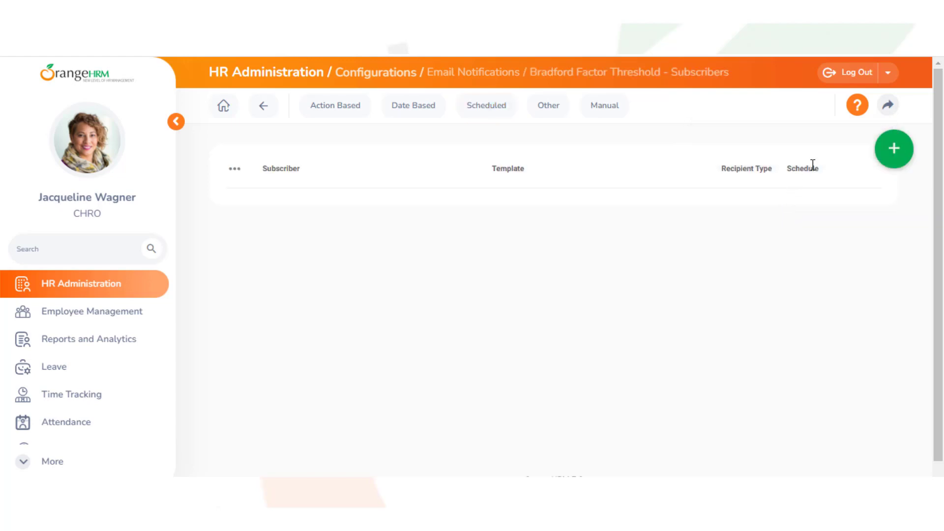
pyautogui.click(888, 159)
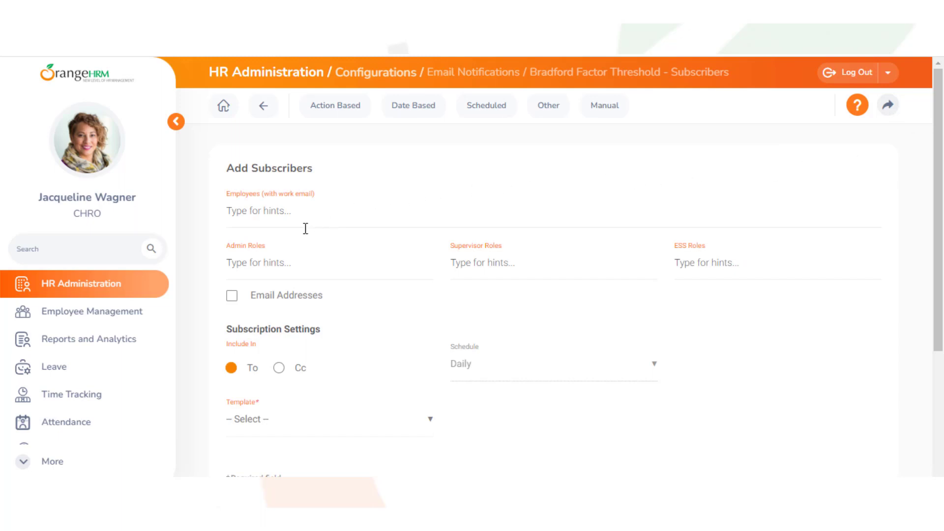
pyautogui.click(234, 264)
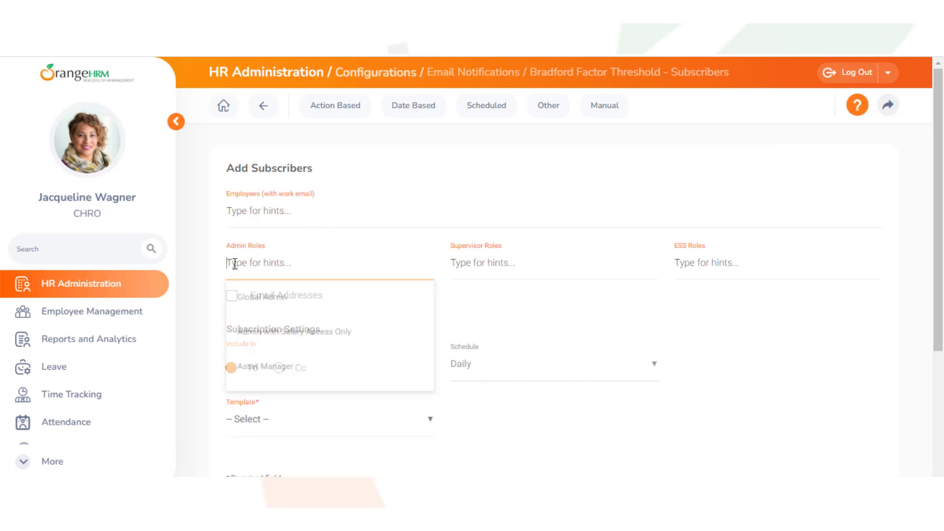
pyautogui.click(252, 297)
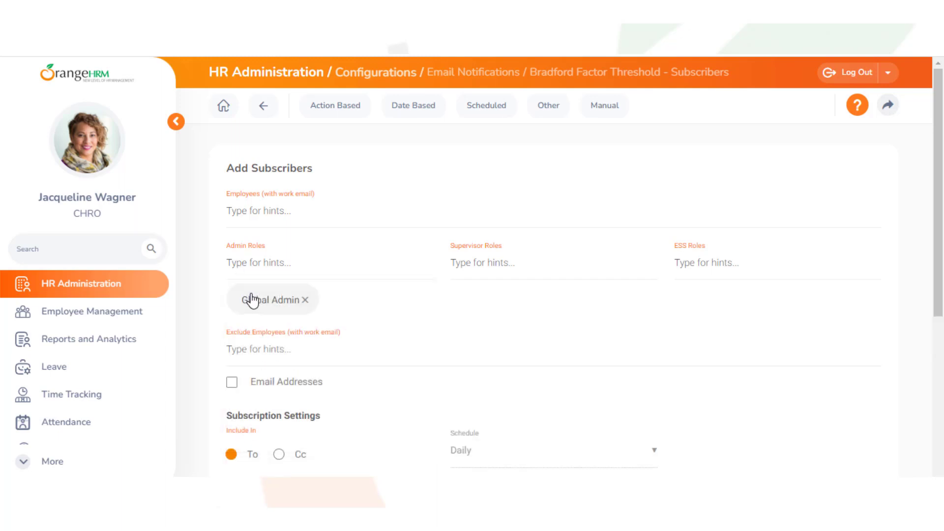
pyautogui.click(232, 385)
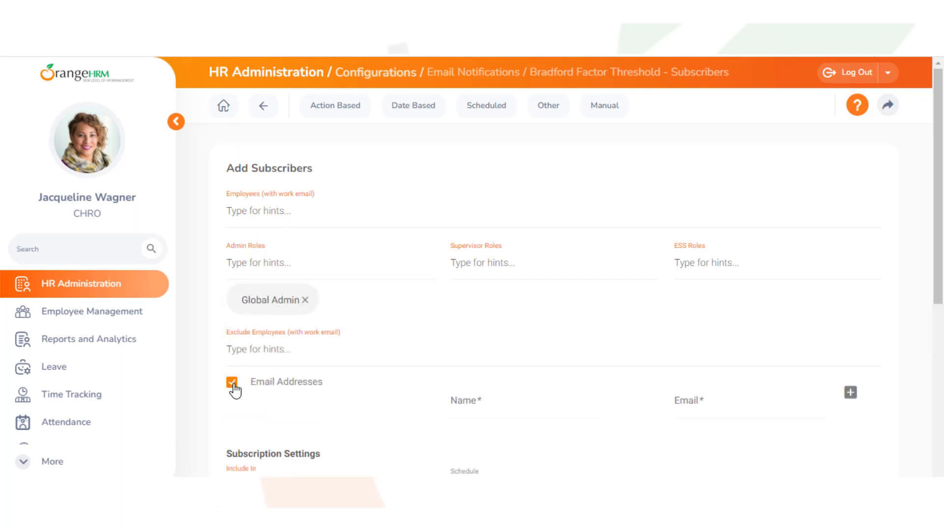
# Add the employee to the subscriber's Employees field.
pyautogui.click(457, 404)
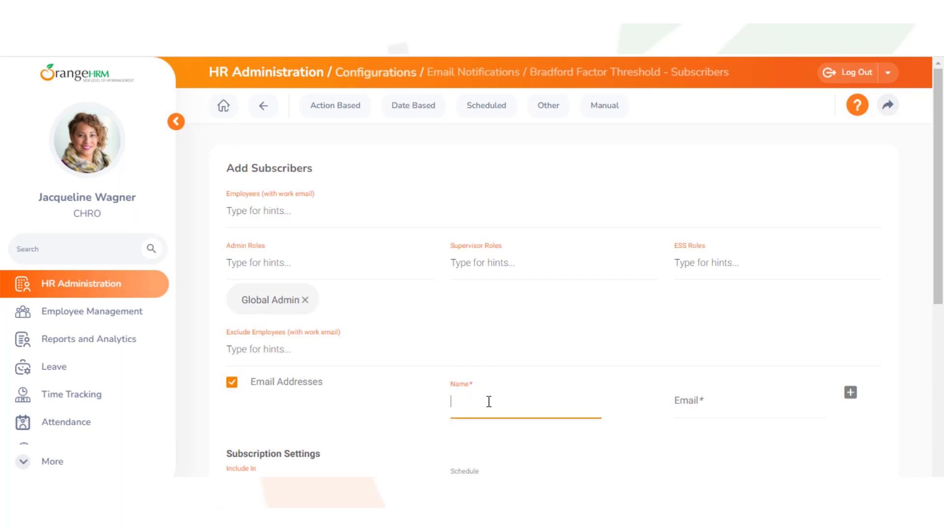
pyautogui.click(676, 398)
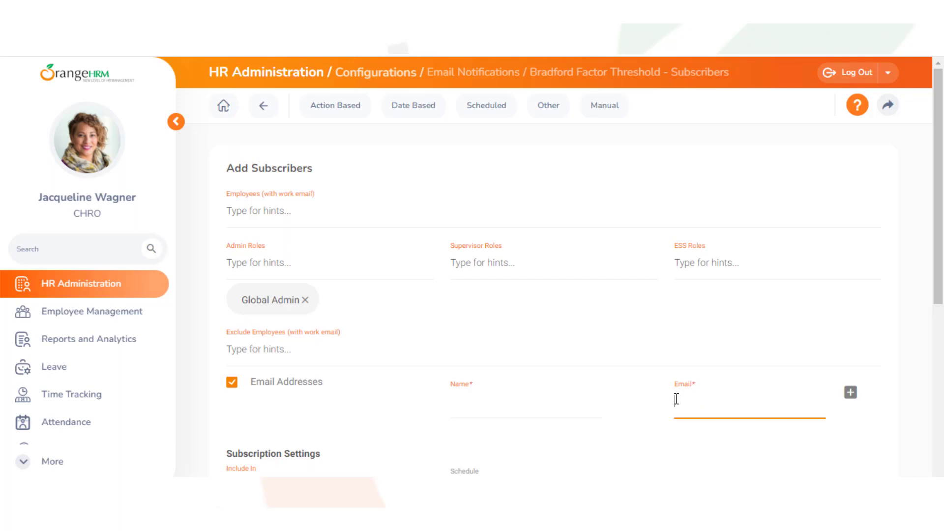
pyautogui.click(232, 210)
pyautogui.click(252, 245)
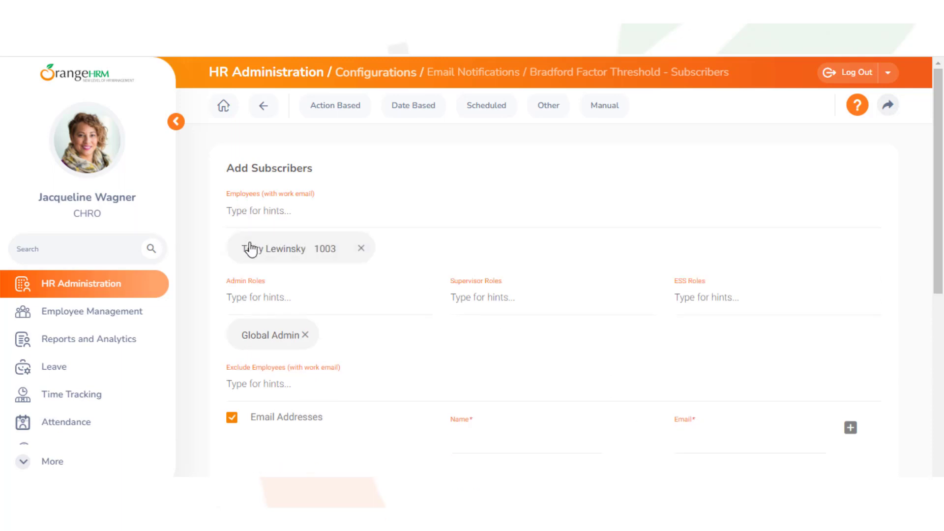
pyautogui.scroll(-6, 942, 415)
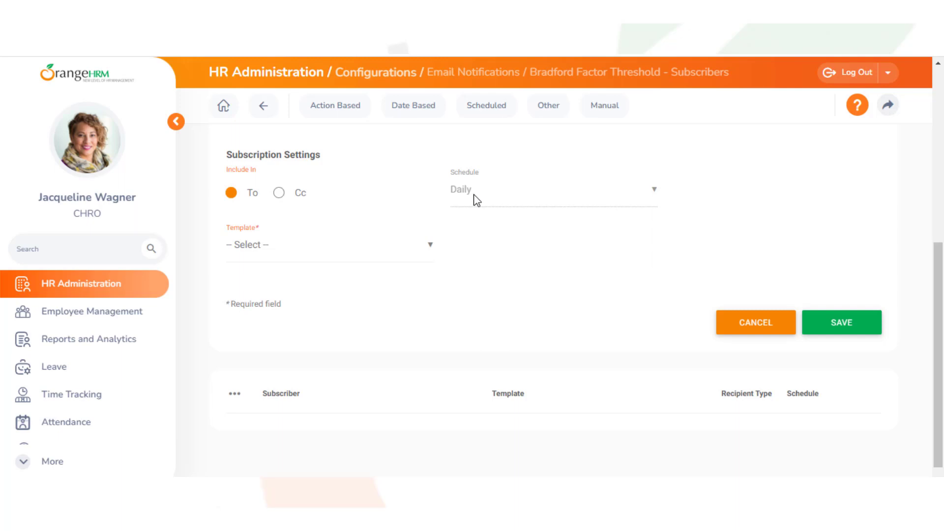
# Select the Bradford Factor Threshold email template and save the subscription.
pyautogui.click(432, 251)
pyautogui.click(417, 285)
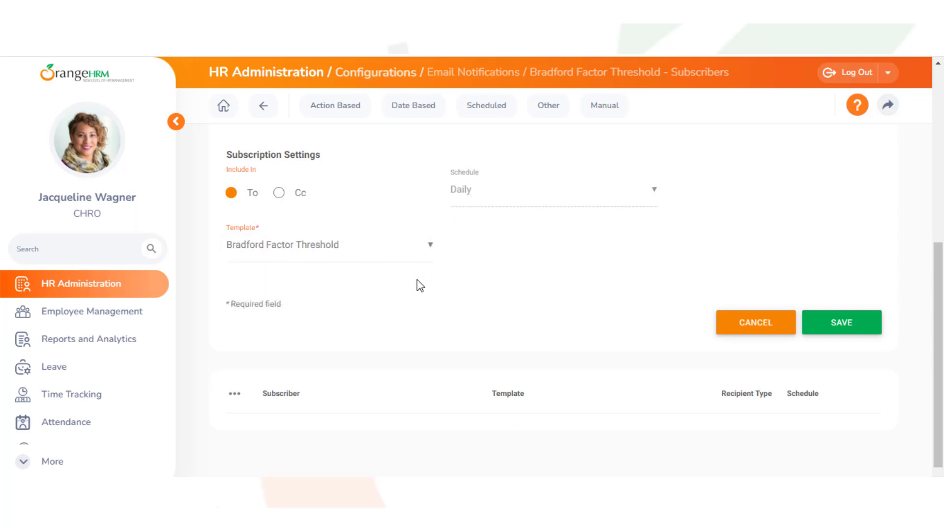
pyautogui.click(839, 331)
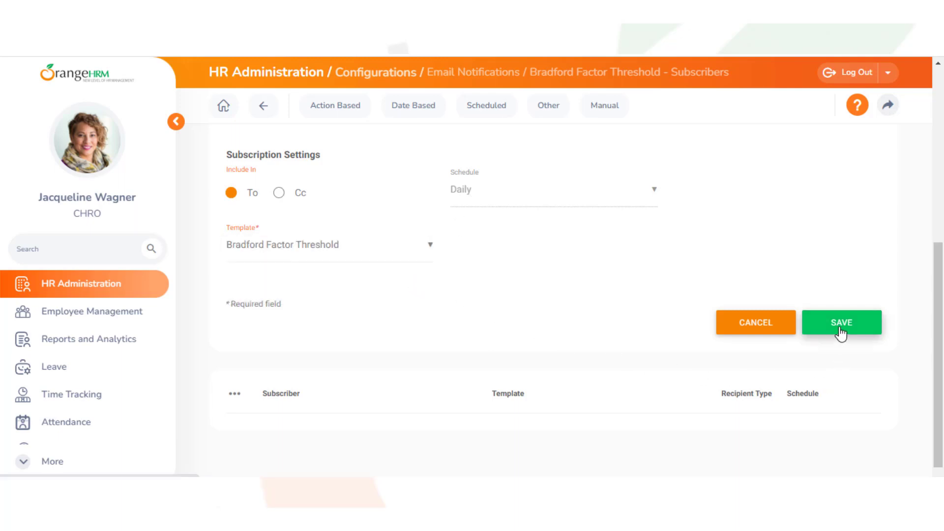